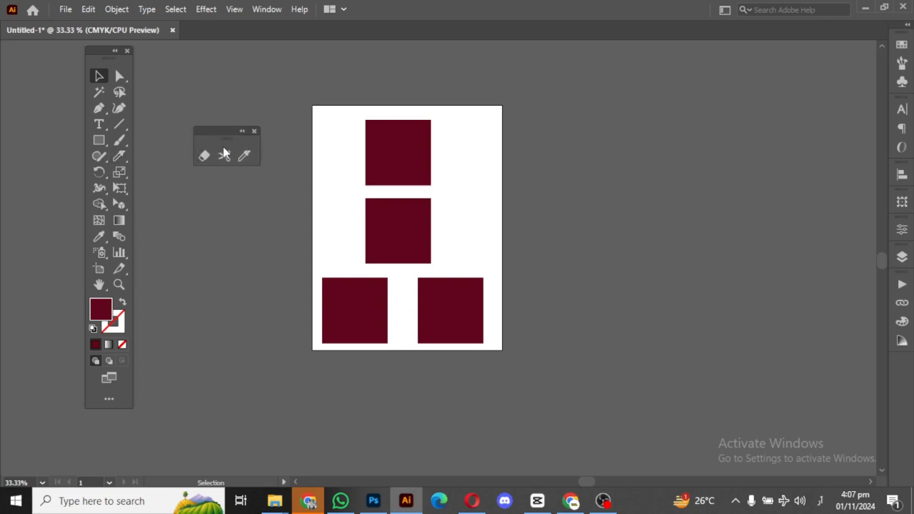
Select the uppermost maroon square and reset the Eraser tool options to their defaults.
click(119, 285)
click(410, 169)
click(402, 263)
click(410, 279)
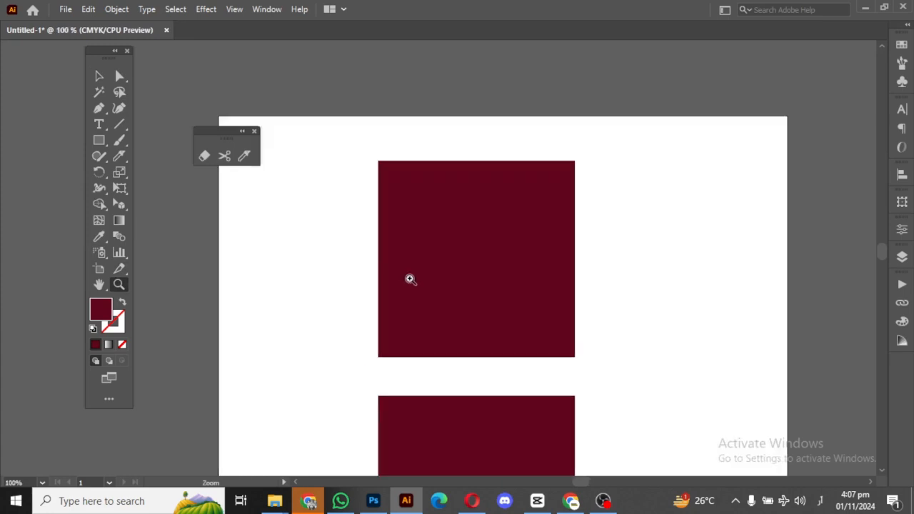
click(99, 76)
click(512, 247)
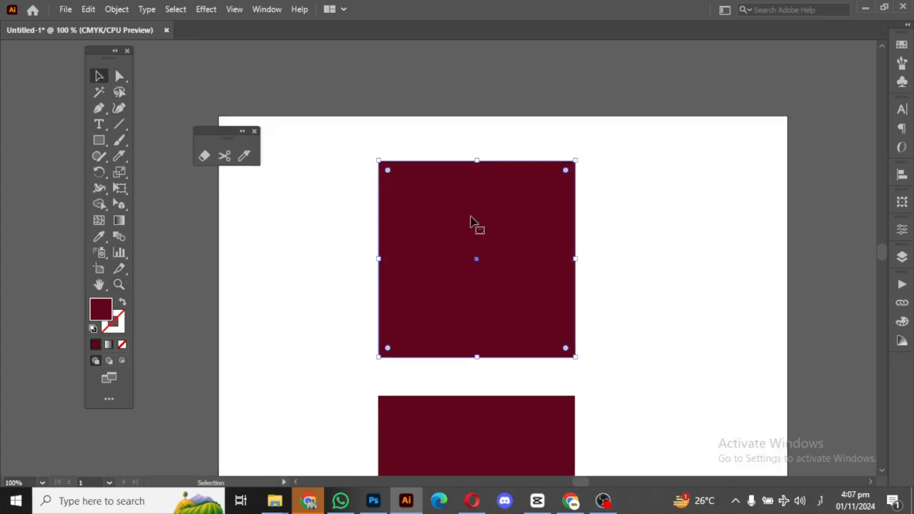
click(204, 156)
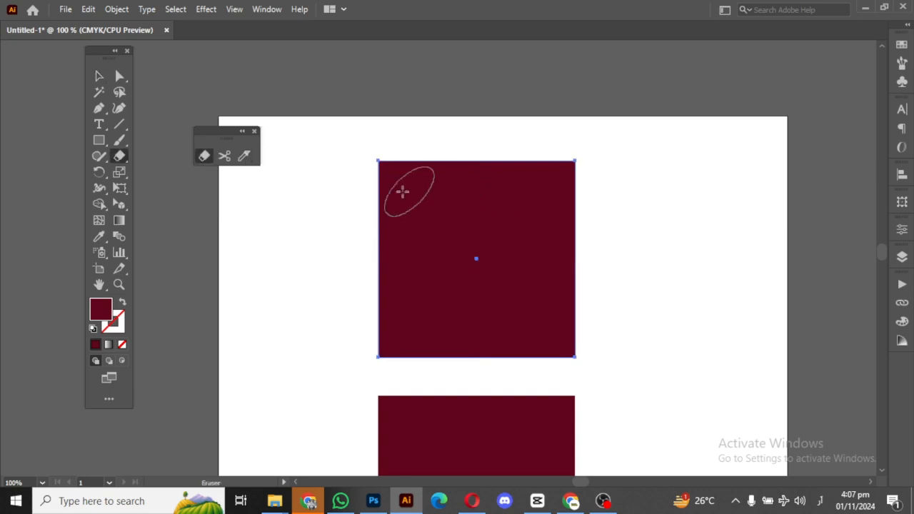
double_click(204, 157)
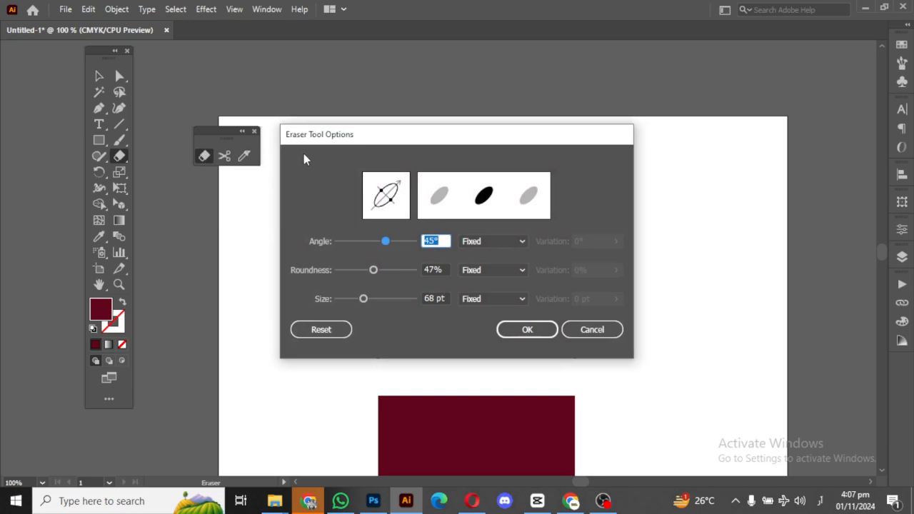
click(323, 330)
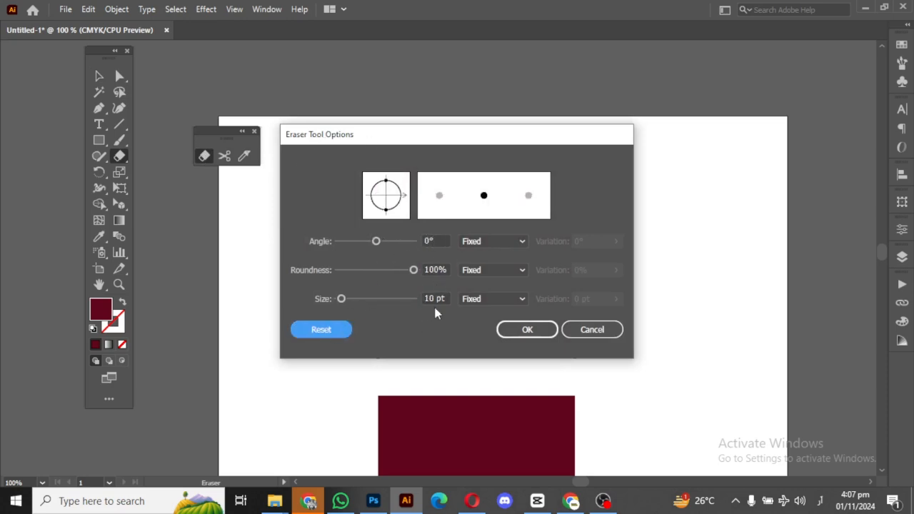
Set the Eraser to a -59° angle, 81% roundness and 42 pt size, keeping the angle fixed, and apply the options.
click(486, 243)
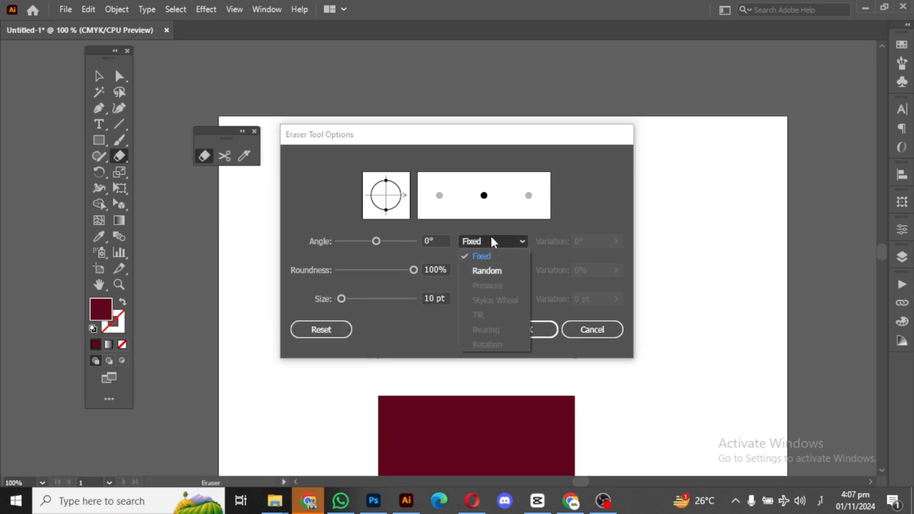
click(491, 239)
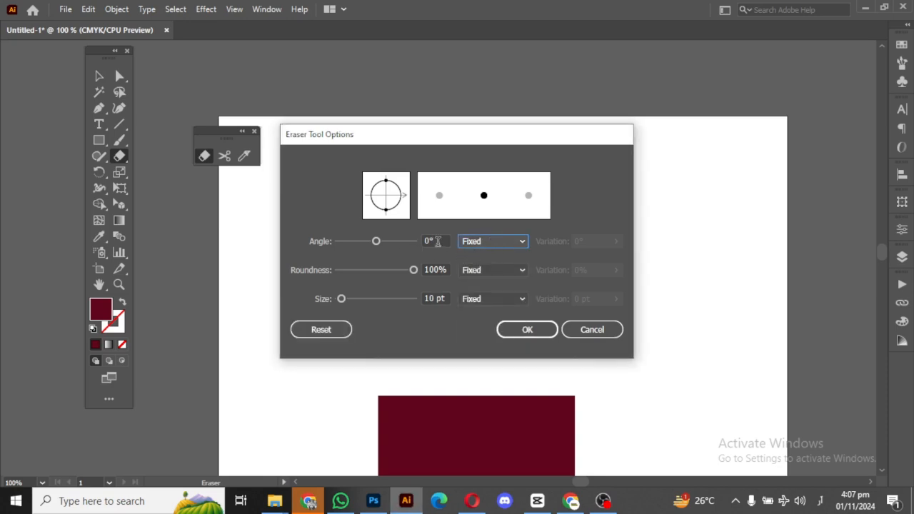
mouse_move(376, 242)
mouse_down()
mouse_move(358, 242)
mouse_move(372, 243)
mouse_move(369, 271)
mouse_move(393, 271)
mouse_move(367, 271)
mouse_move(396, 272)
mouse_move(341, 273)
mouse_move(407, 272)
mouse_move(399, 272)
mouse_up()
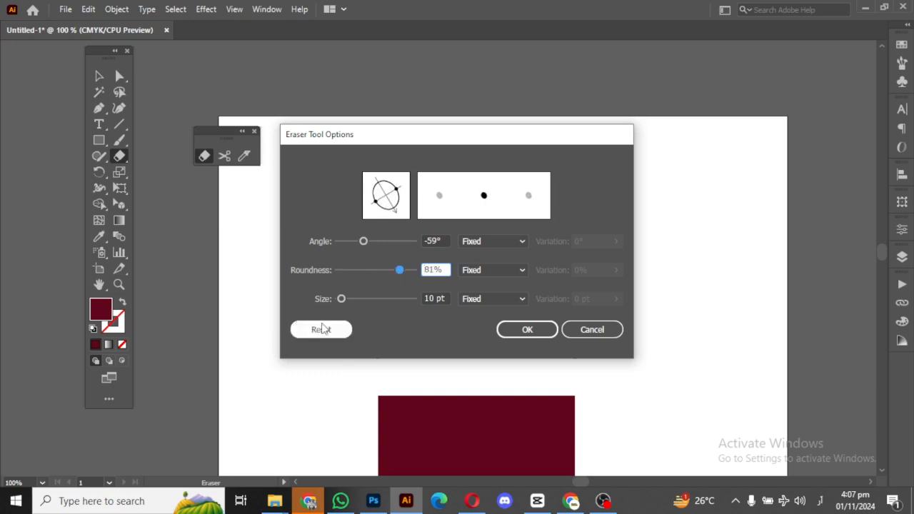
mouse_move(341, 298)
mouse_down()
mouse_move(362, 298)
mouse_move(340, 300)
mouse_move(354, 300)
mouse_up()
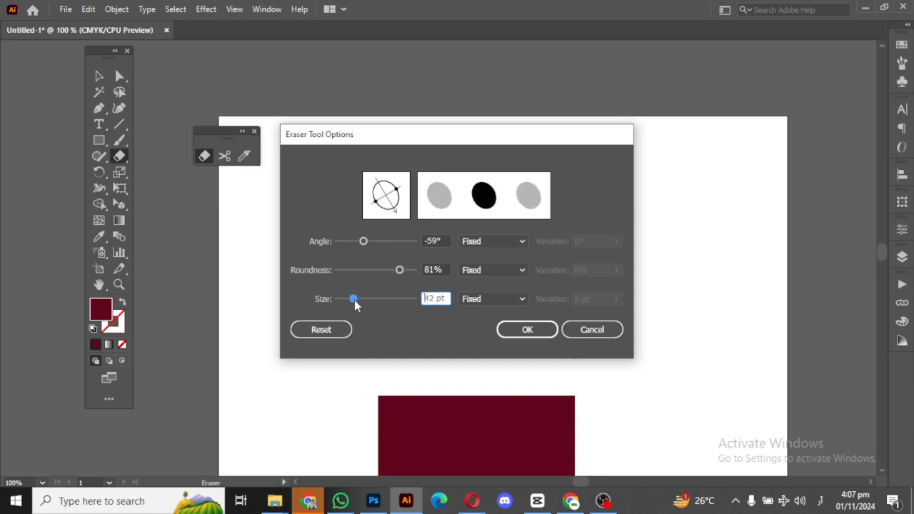
click(526, 332)
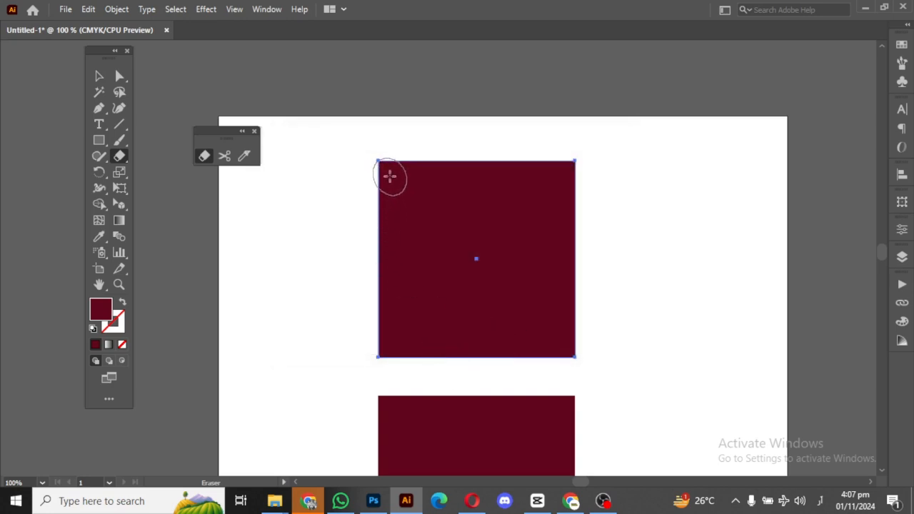
Erase a curved band across the uppermost square's left side, a loop around its upper-right corner and a single spot below its centre.
mouse_move(383, 167)
mouse_down()
mouse_move(425, 232)
mouse_move(412, 265)
mouse_move(352, 302)
mouse_up()
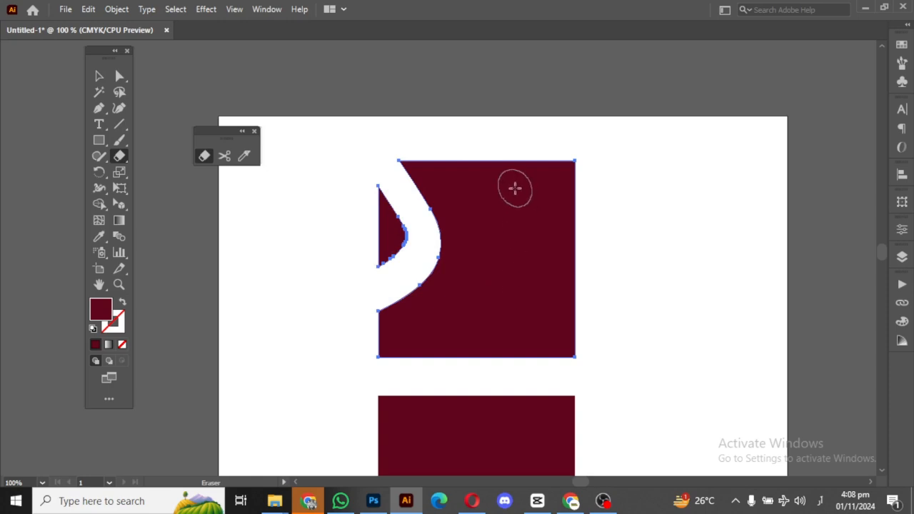
mouse_move(504, 172)
mouse_down()
mouse_move(529, 229)
mouse_move(570, 226)
mouse_move(574, 177)
mouse_move(503, 170)
mouse_up()
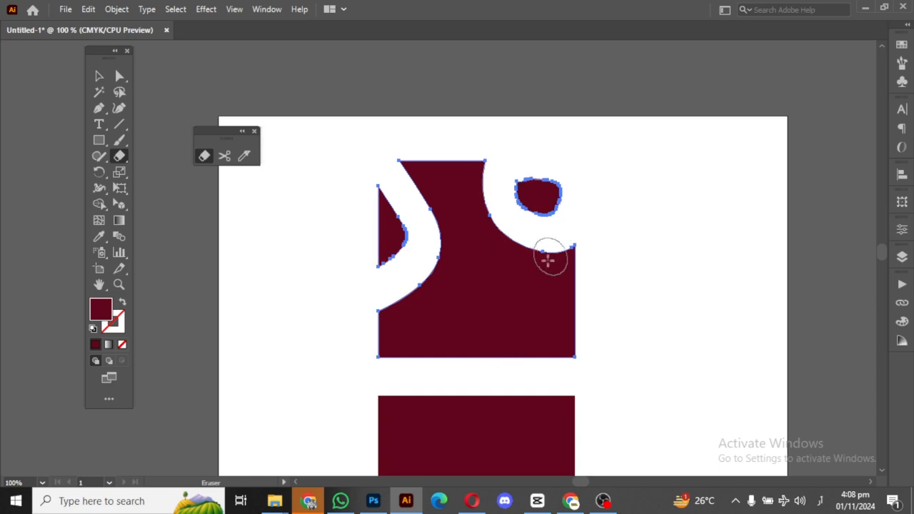
click(498, 301)
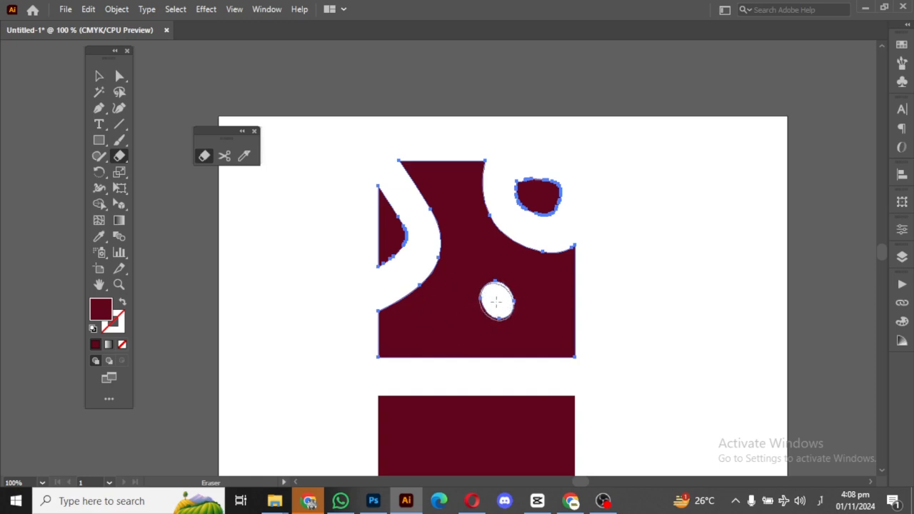
click(99, 76)
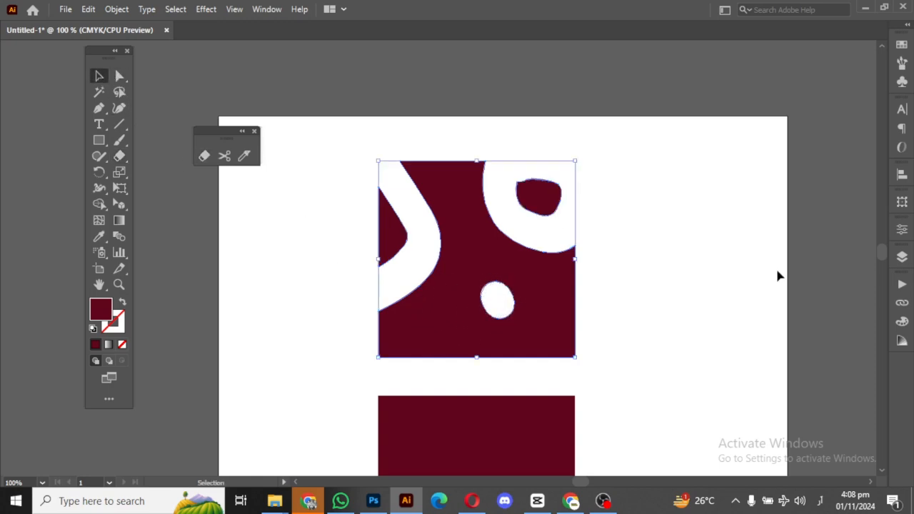
Select the middle maroon square and activate the Scissors tool.
scroll(882, 261, down, 5)
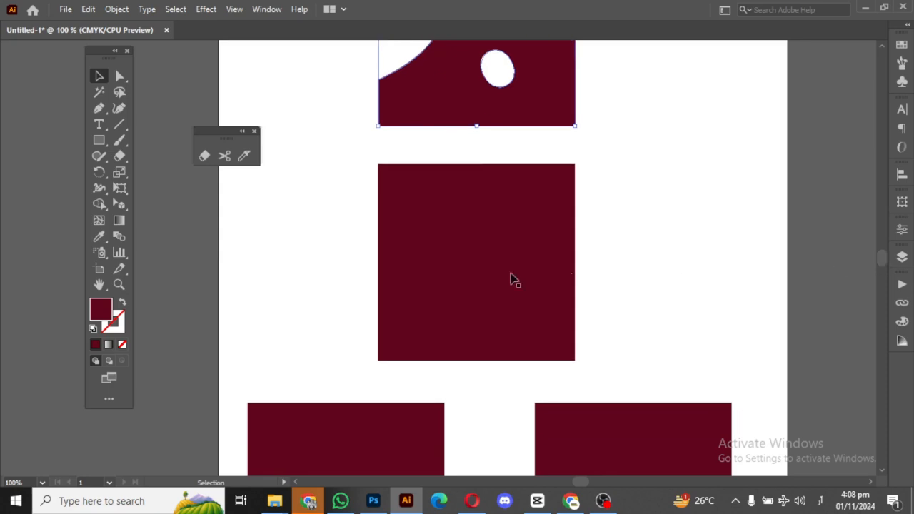
click(466, 266)
click(225, 162)
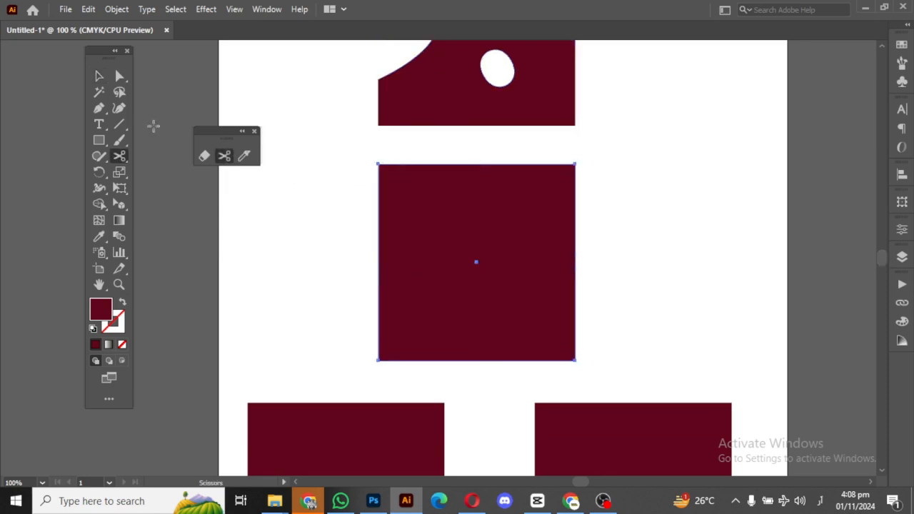
Try rounding the middle square's upper-left corner with its corner widget, and undo the rounding.
click(119, 77)
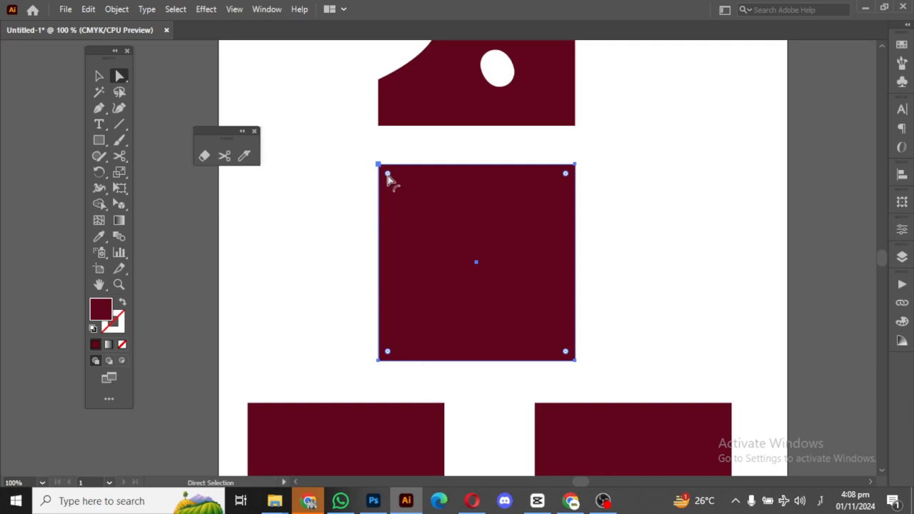
drag(388, 175, 404, 207)
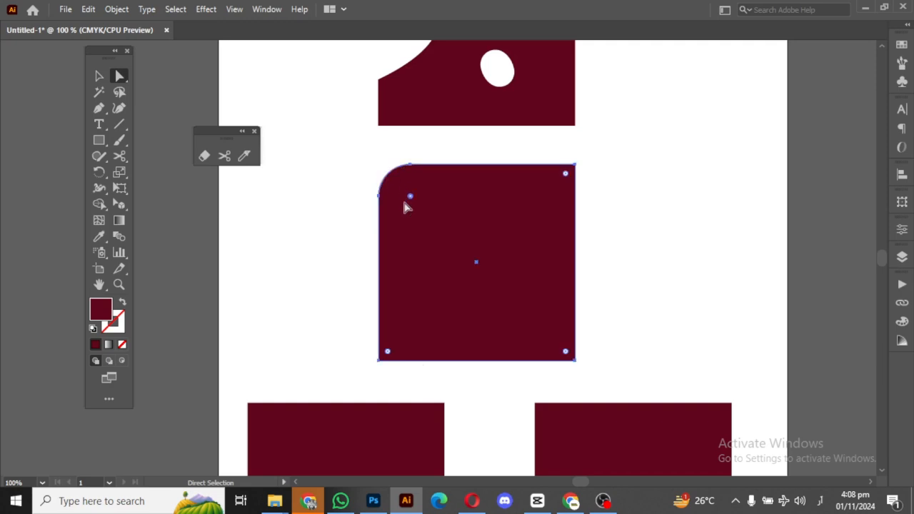
key(ctrl+z)
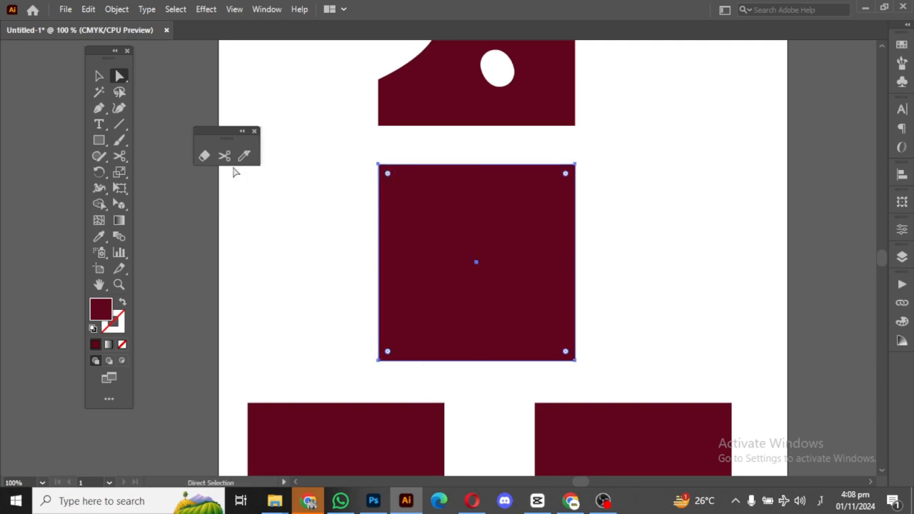
Cut the middle square's path with the Scissors tool at its upper-left and lower-right corner anchors.
click(224, 156)
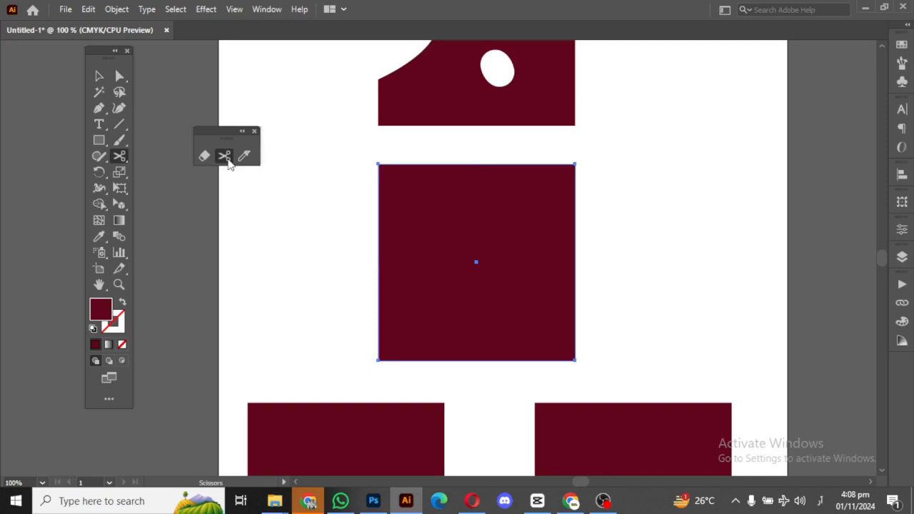
click(378, 163)
click(575, 361)
Move the two triangular halves of the middle square apart to leave a diagonal gap between them.
click(119, 75)
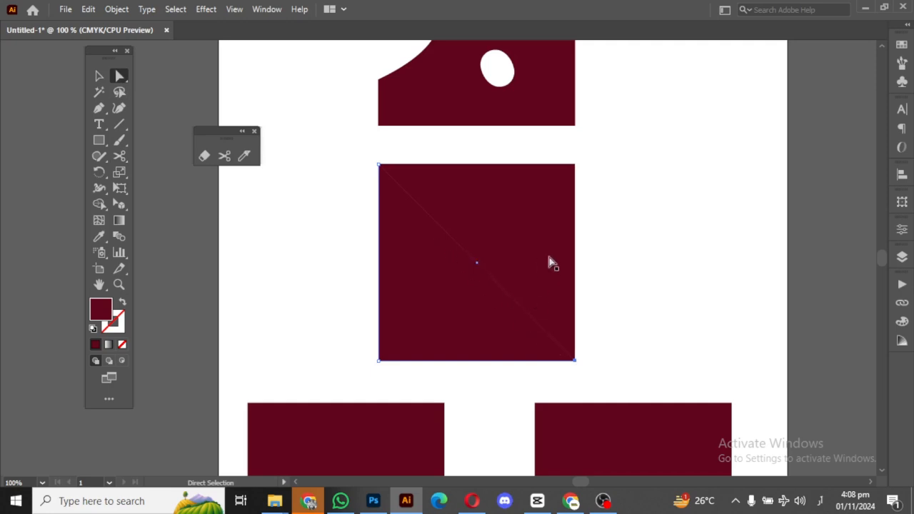
click(597, 222)
click(568, 233)
drag(554, 230, 569, 214)
click(441, 292)
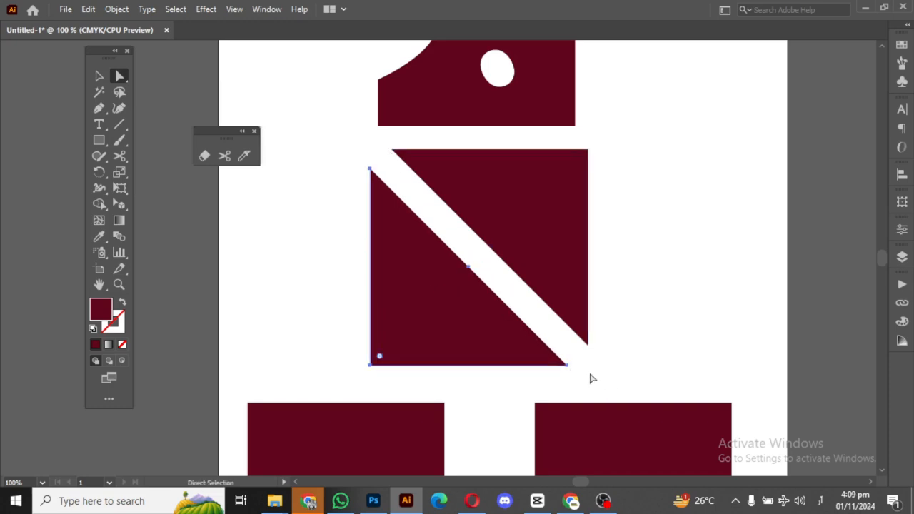
Select the middle square's upper-right triangle and its anchor points, and try rounding its right-angle corner with the corner widget.
click(545, 218)
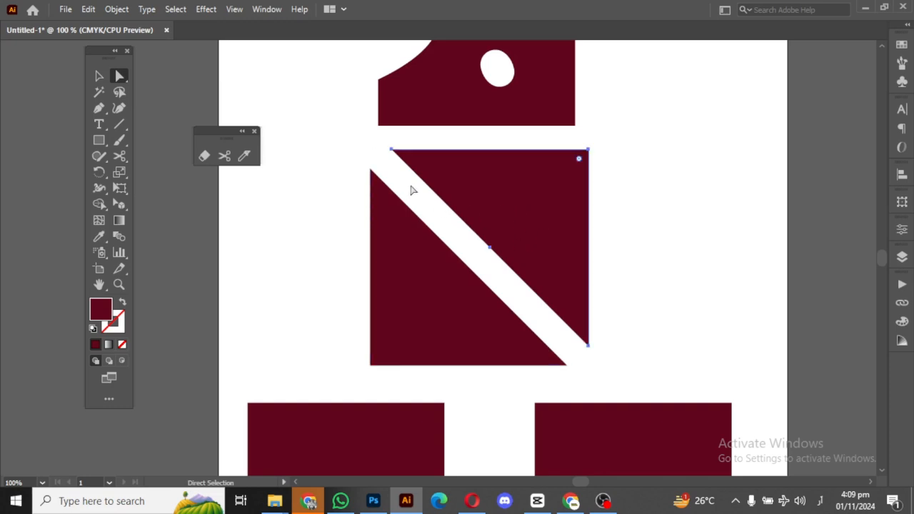
click(588, 149)
click(397, 160)
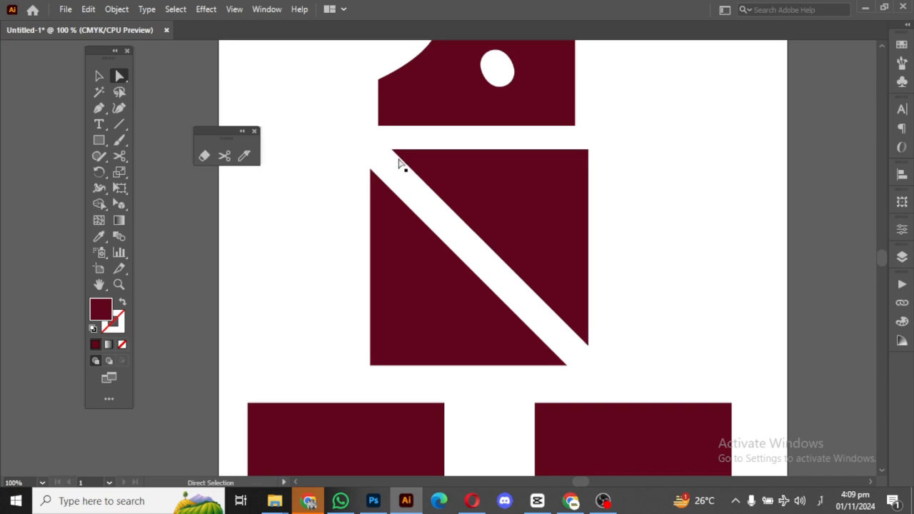
click(393, 153)
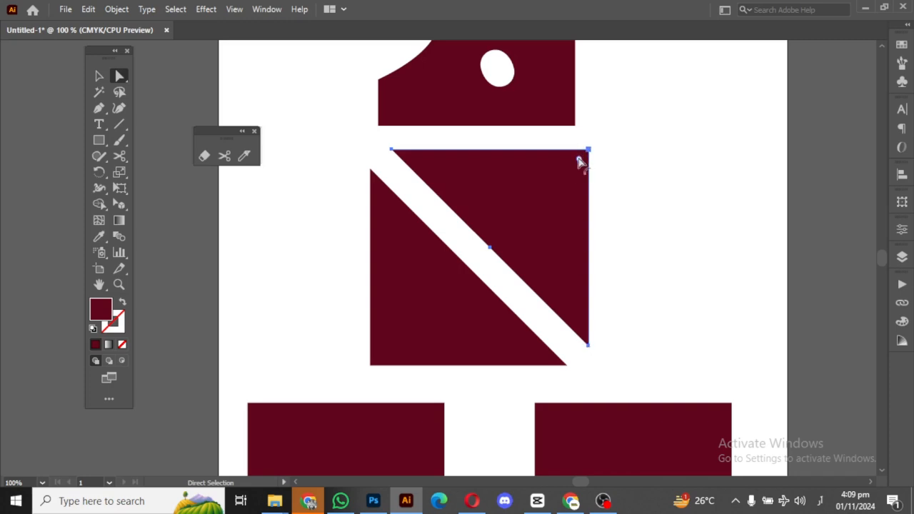
drag(580, 163, 572, 191)
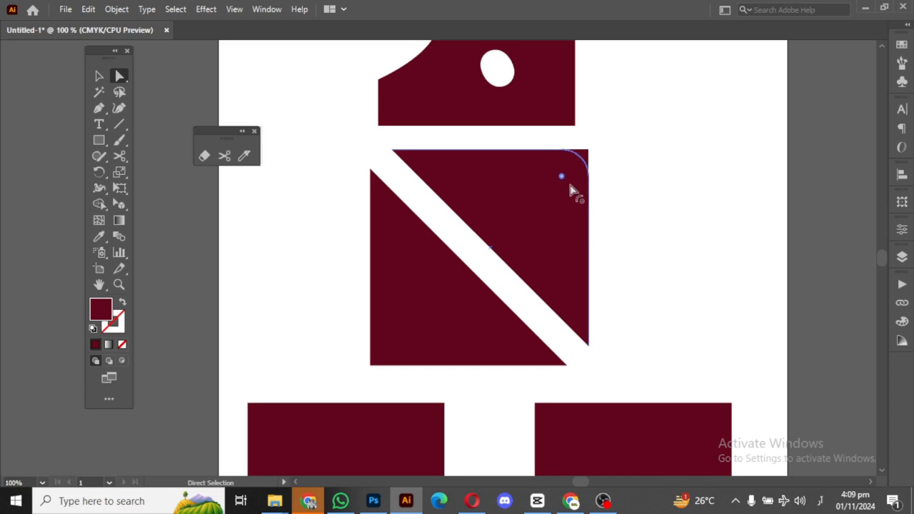
click(392, 151)
Slice the lower-left square diagonally from its upper-left corner to its lower-right corner with the Knife tool.
scroll(884, 260, down, 5)
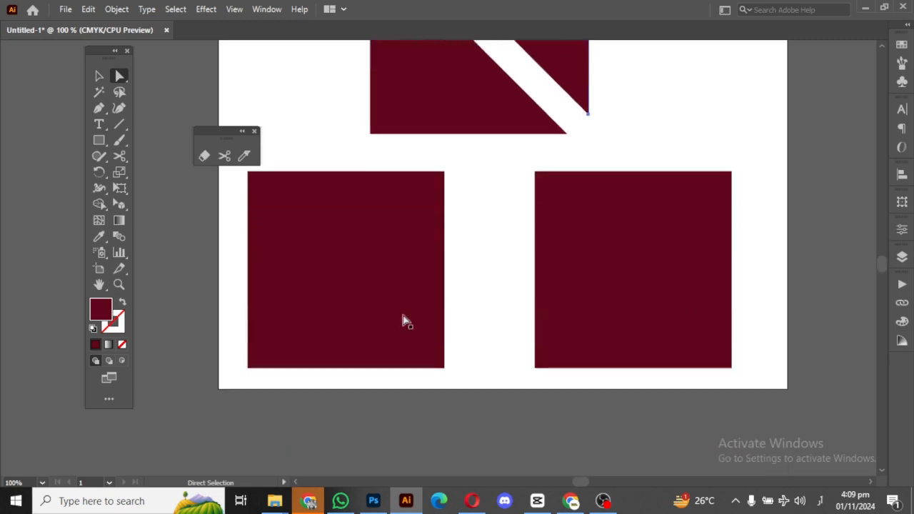
click(348, 297)
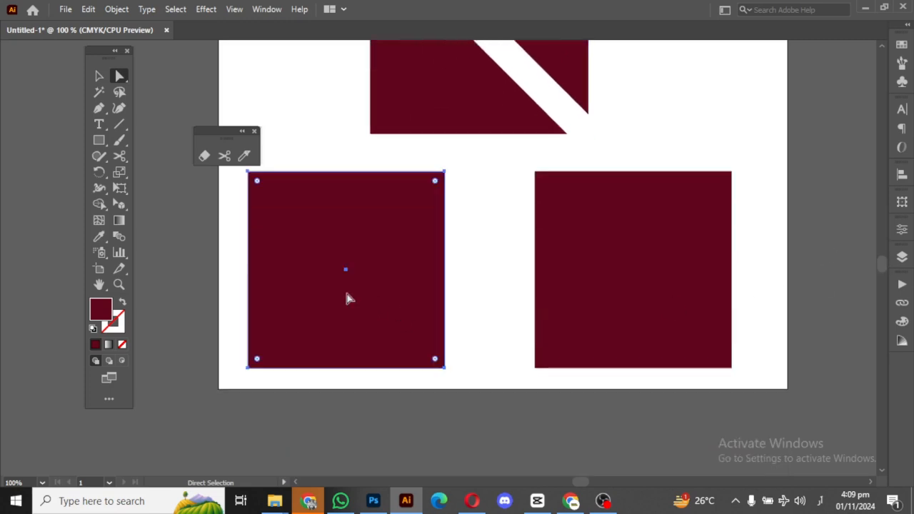
click(244, 157)
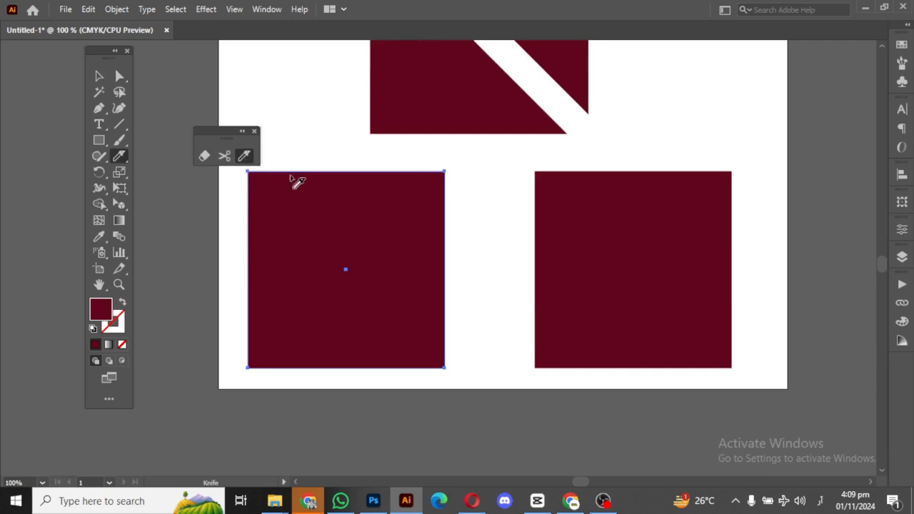
click(123, 80)
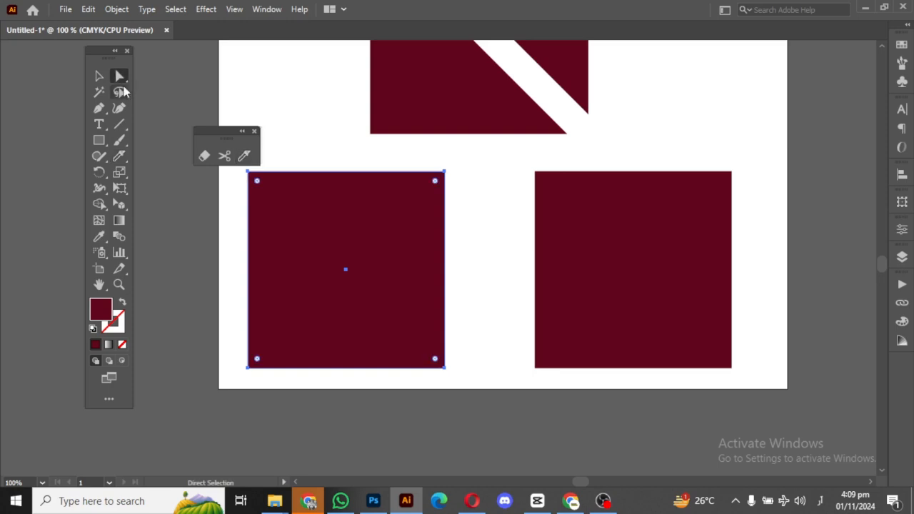
drag(223, 136, 221, 103)
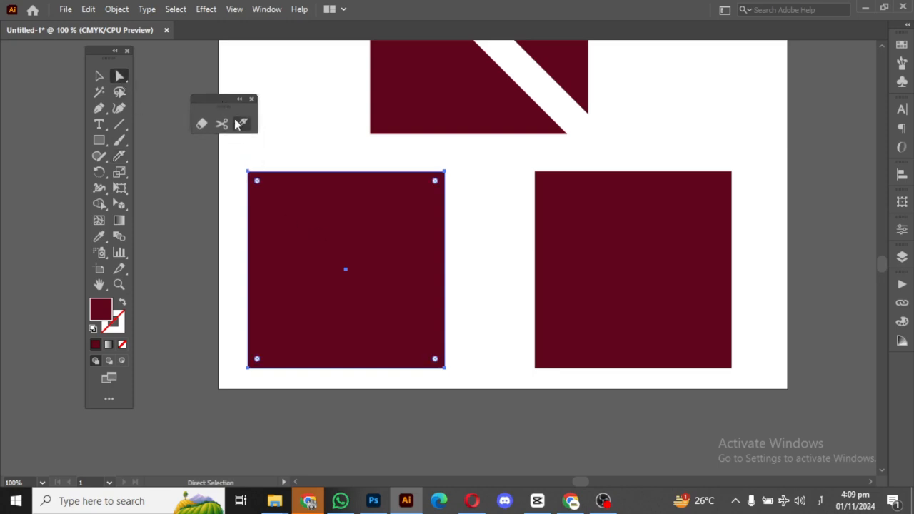
click(241, 125)
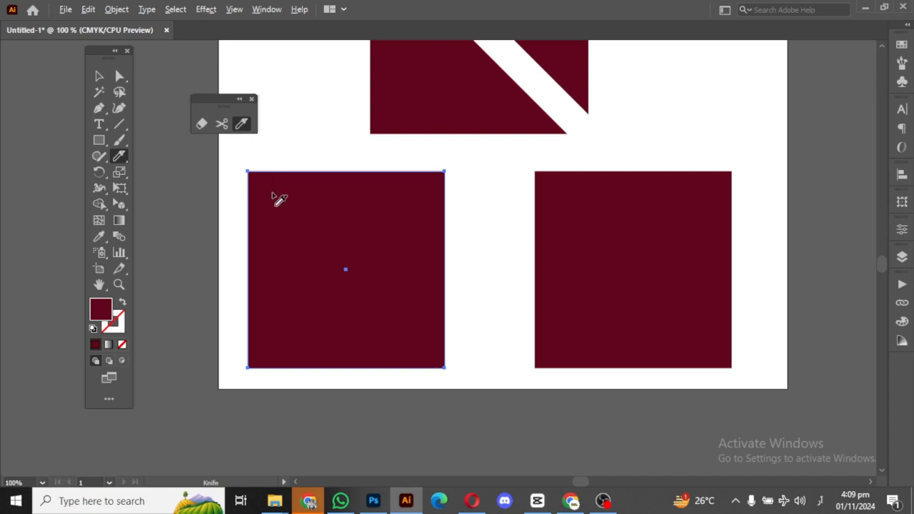
drag(249, 174, 456, 369)
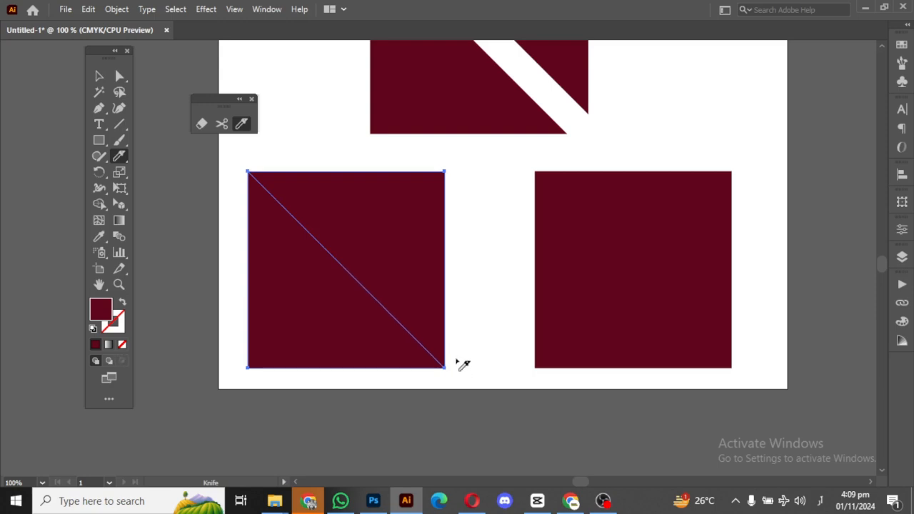
Move the two triangular halves of the lower-left square apart along the knife cut.
click(119, 76)
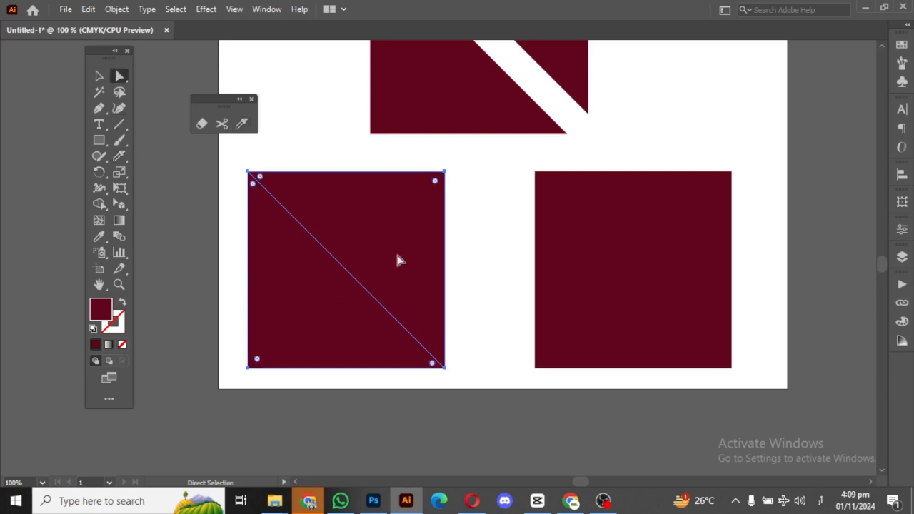
click(472, 253)
click(403, 261)
drag(402, 261, 420, 237)
drag(314, 316, 305, 324)
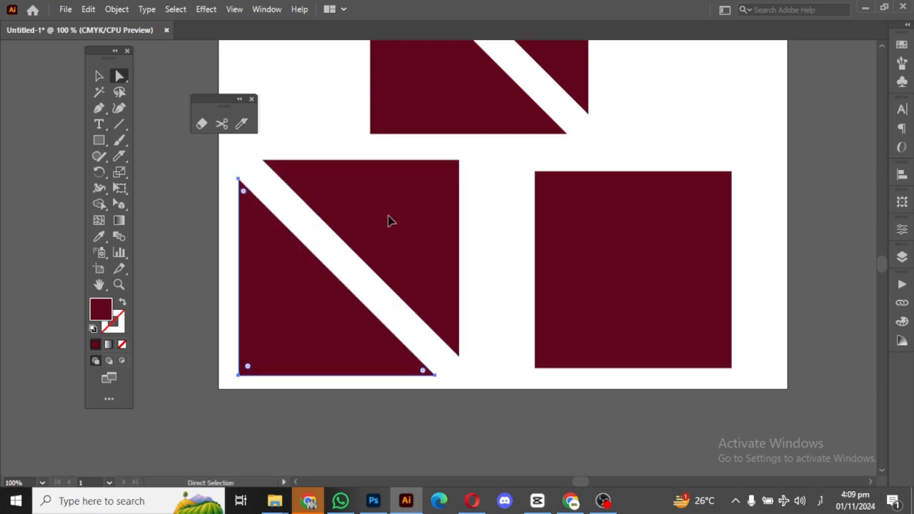
Move the lower-left square's upper-right triangle closer to its other half and round its upper-left and upper-right corners.
drag(389, 221, 384, 230)
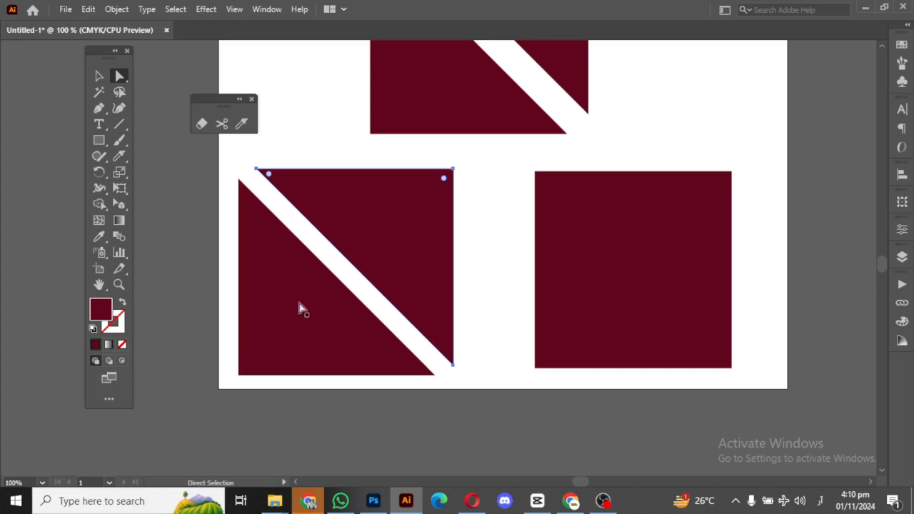
click(283, 318)
click(439, 271)
click(271, 176)
drag(271, 179, 305, 203)
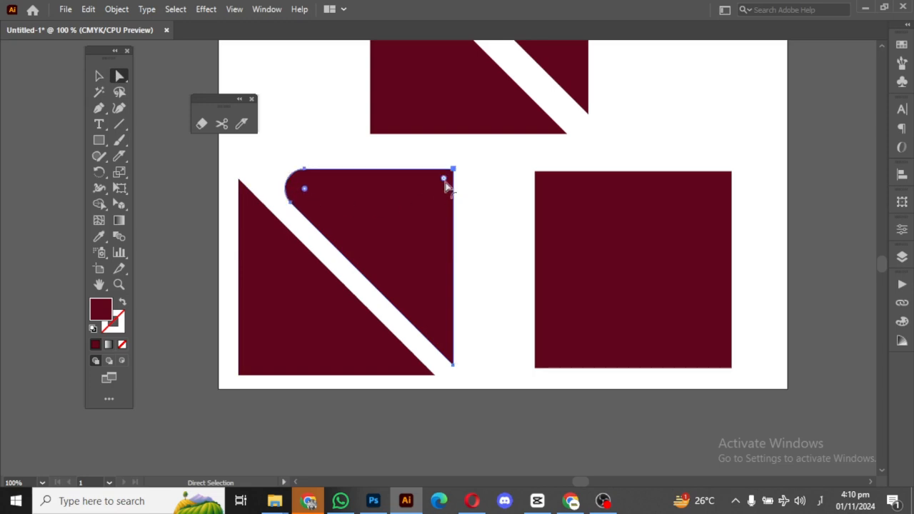
drag(444, 180, 434, 206)
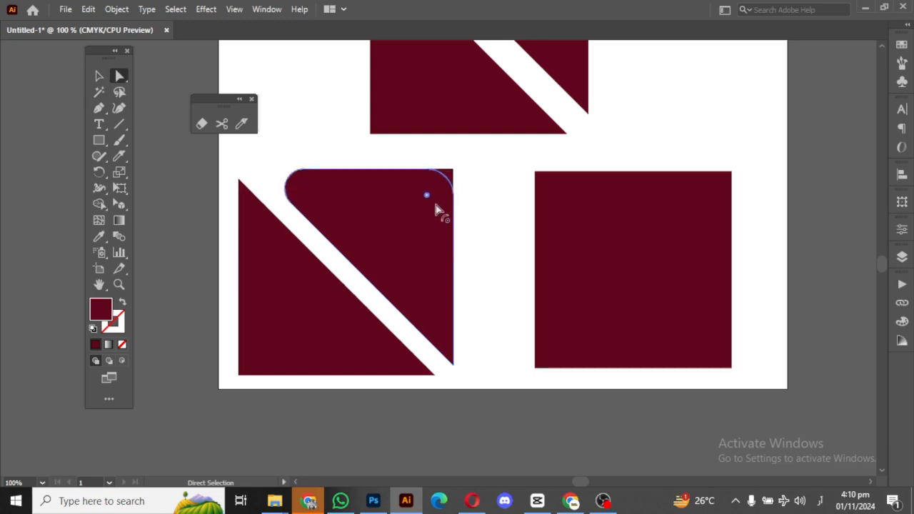
Round all three corners of the lower-left triangle, and shift the upper-right triangle closer to it.
click(353, 369)
drag(422, 371, 384, 368)
click(454, 367)
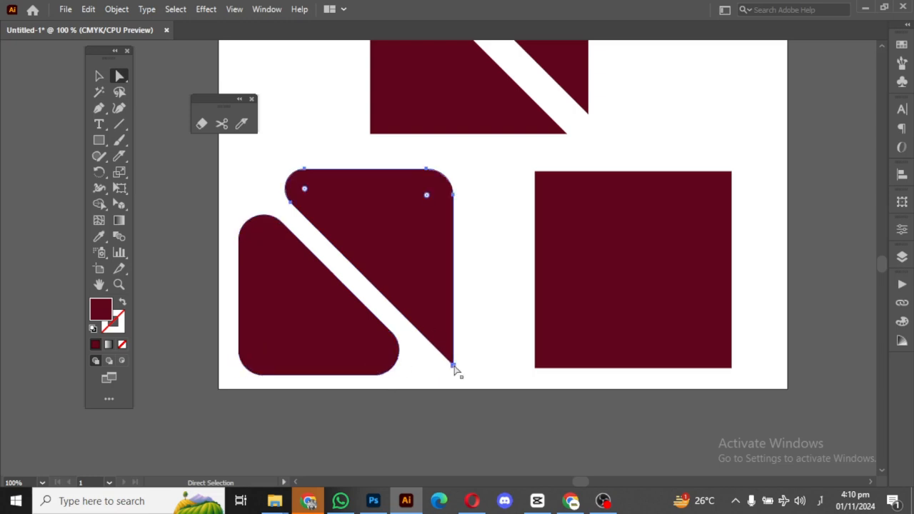
click(450, 364)
drag(416, 285, 398, 284)
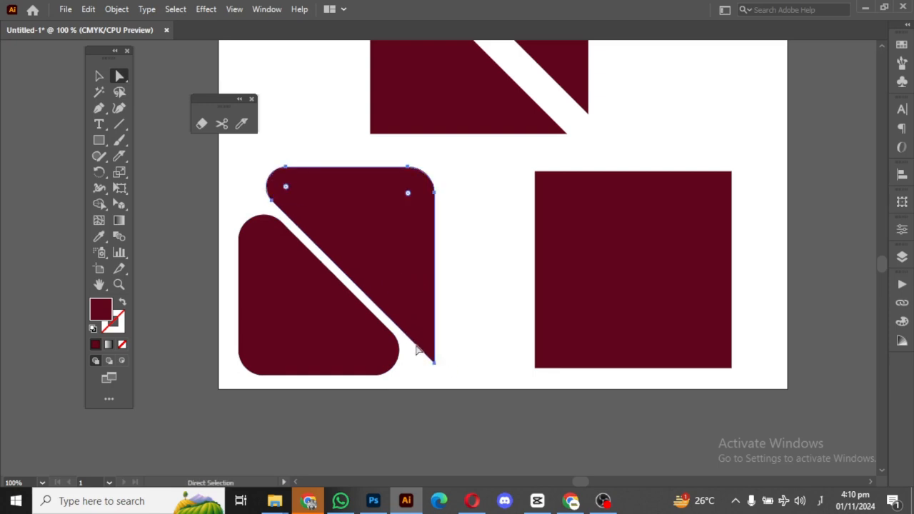
Reshape the upper-right triangle's lower tip by moving its anchor point, and round the tip slightly.
click(370, 349)
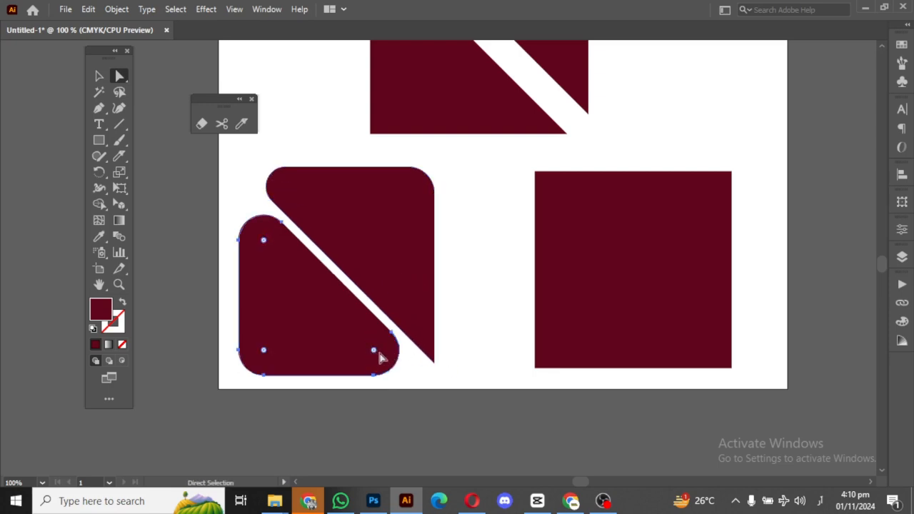
click(435, 364)
drag(434, 365, 418, 373)
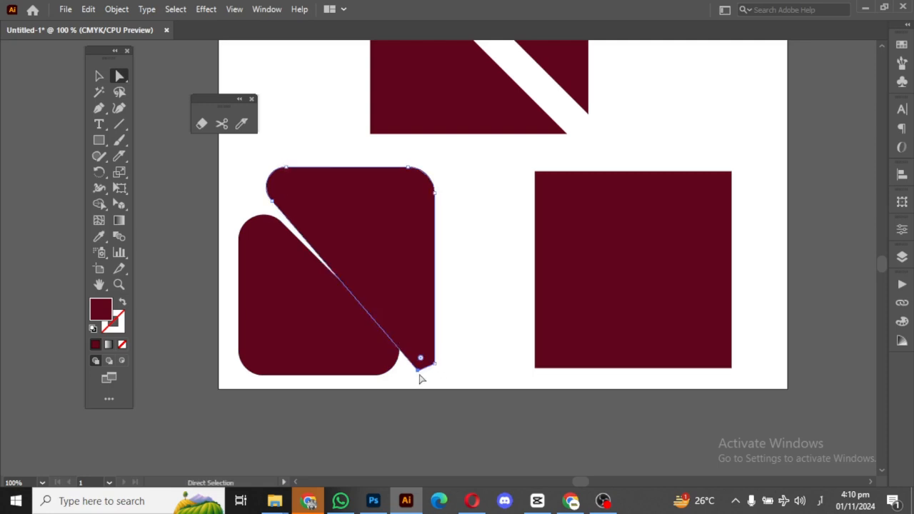
drag(419, 373, 436, 379)
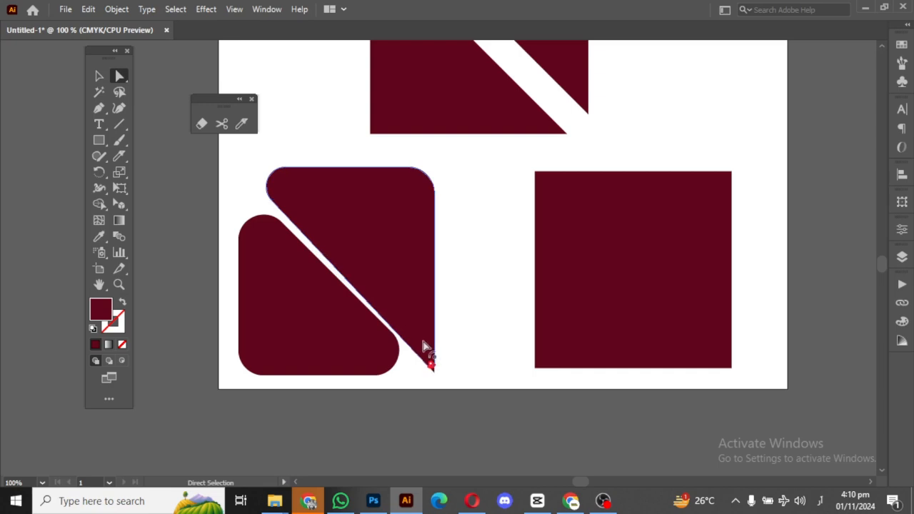
click(428, 361)
Make the upper-right triangle's right-angle corner sharp again and reduce the corner rounding of the lower-left triangle.
drag(409, 198, 435, 172)
click(290, 287)
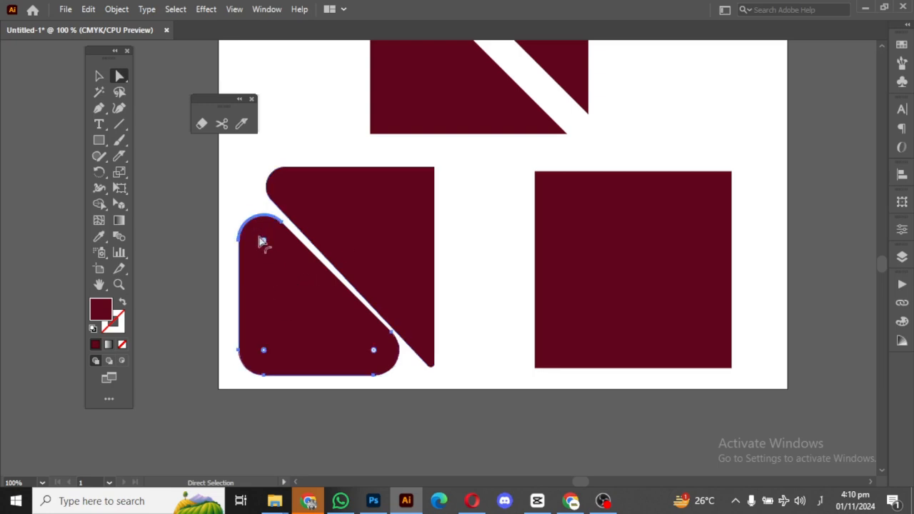
drag(262, 241, 254, 223)
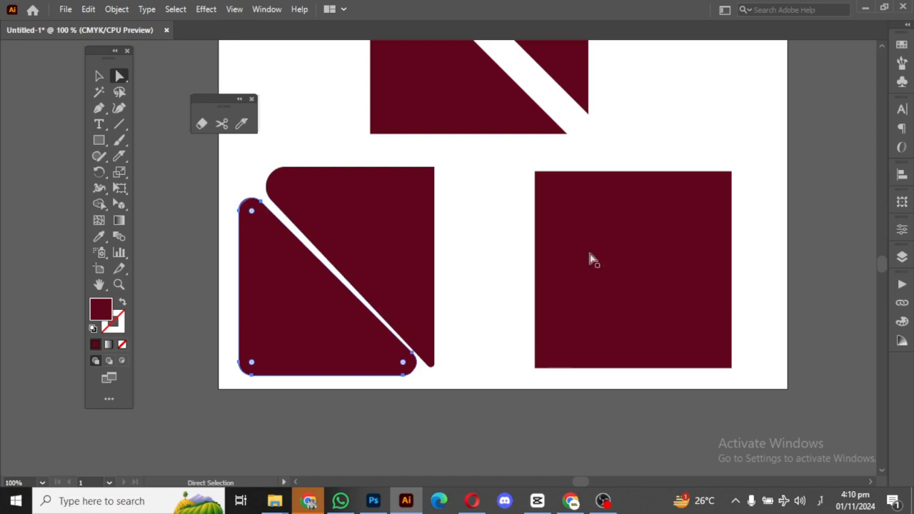
Cut the lower-right square with the Knife tool along a freehand wavy line from its left edge to its right edge.
click(614, 257)
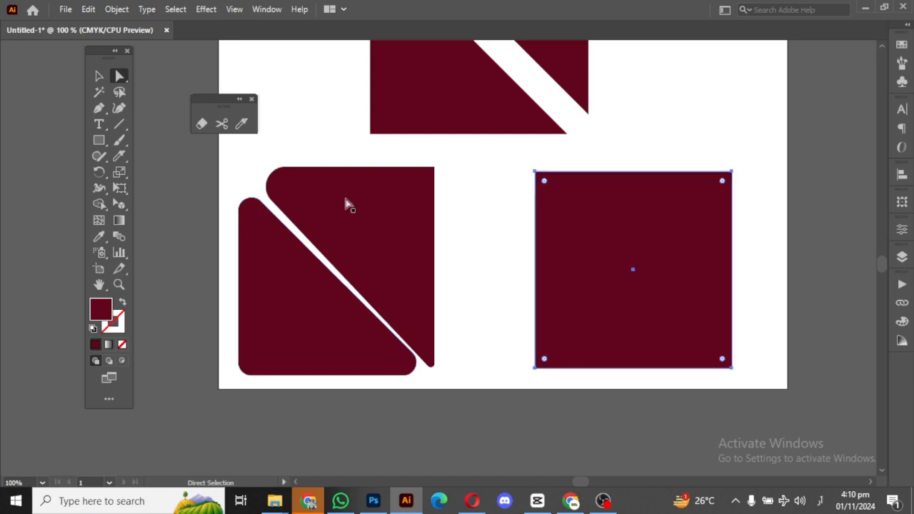
click(241, 124)
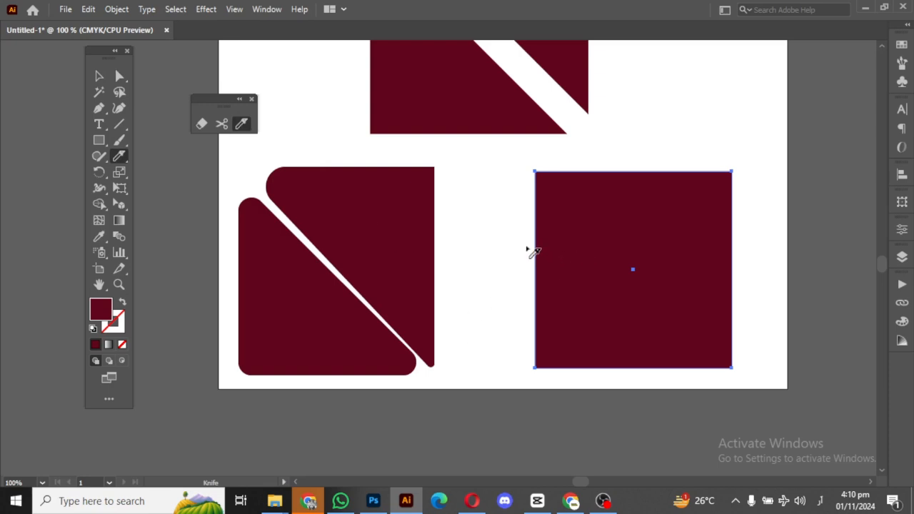
mouse_move(530, 252)
mouse_down()
mouse_move(557, 214)
mouse_move(579, 266)
mouse_move(590, 221)
mouse_move(614, 228)
mouse_move(613, 274)
mouse_move(643, 262)
mouse_move(648, 299)
mouse_move(661, 305)
mouse_move(683, 291)
mouse_move(681, 321)
mouse_move(669, 325)
mouse_move(676, 339)
mouse_move(708, 310)
mouse_move(687, 264)
mouse_move(688, 230)
mouse_move(713, 243)
mouse_move(713, 196)
mouse_move(756, 206)
mouse_up()
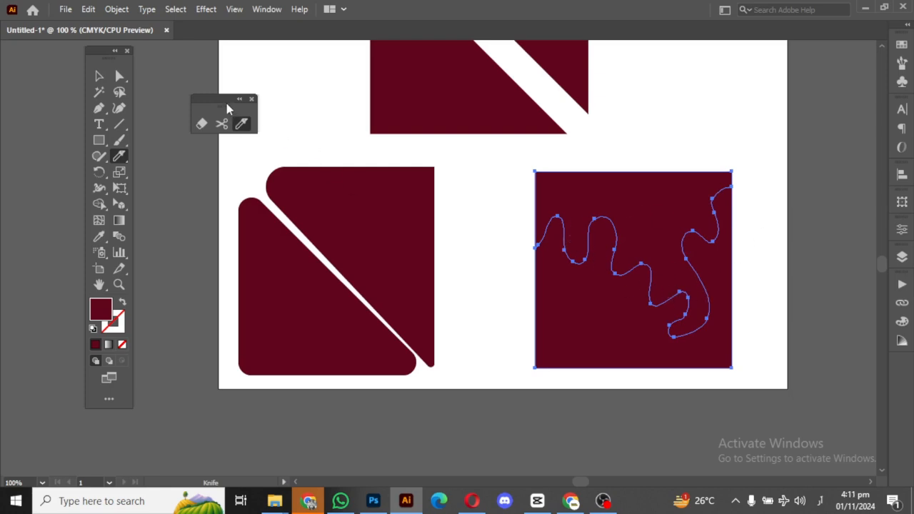
Pull the two wavy pieces of the lower-right square apart, shift both to the left, and deselect them.
click(117, 76)
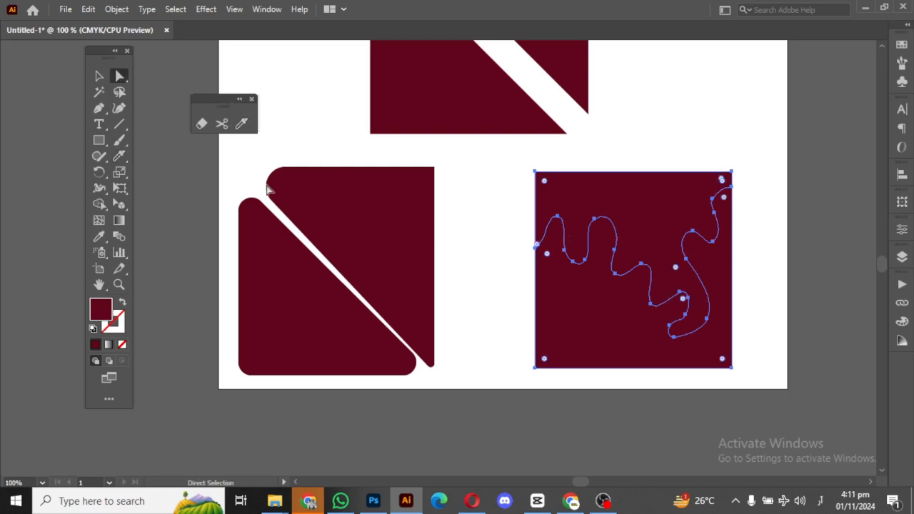
click(745, 262)
click(630, 337)
drag(622, 322, 638, 431)
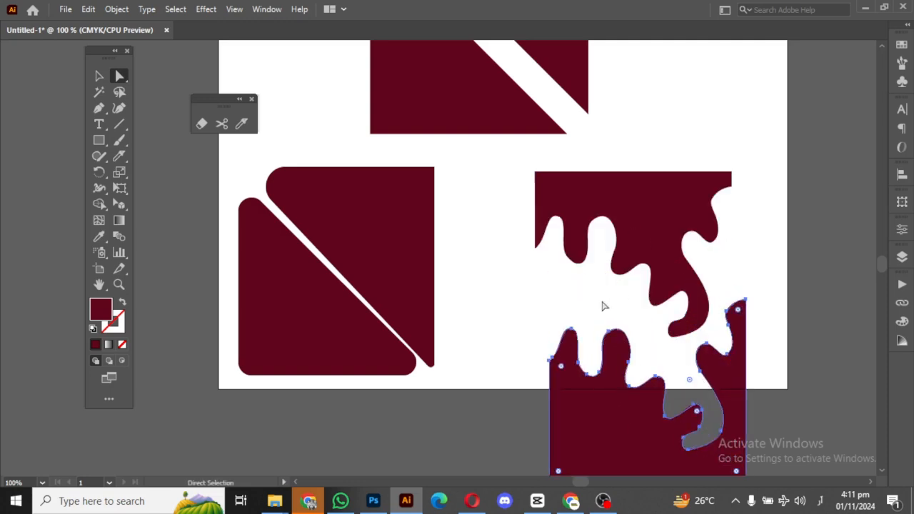
mouse_move(645, 247)
mouse_down()
mouse_move(638, 212)
mouse_move(571, 231)
mouse_up()
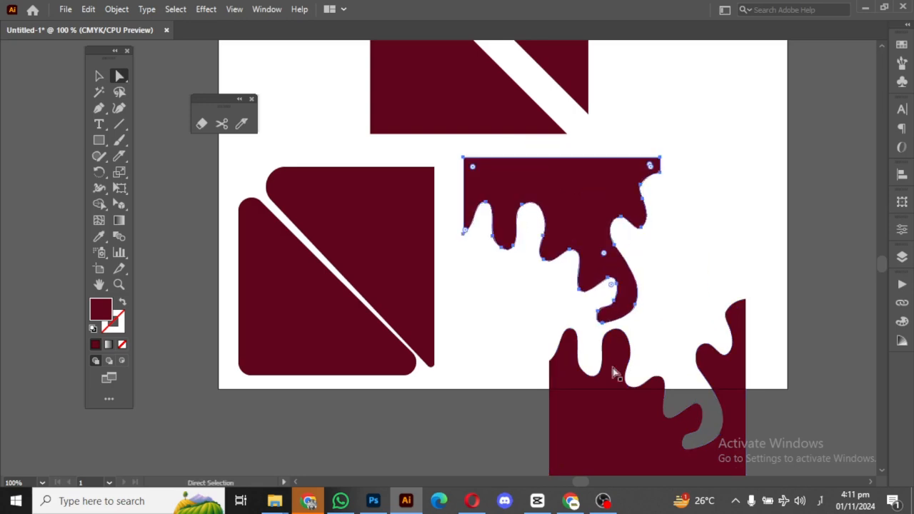
mouse_move(616, 403)
mouse_down()
mouse_move(577, 393)
mouse_move(562, 370)
mouse_up()
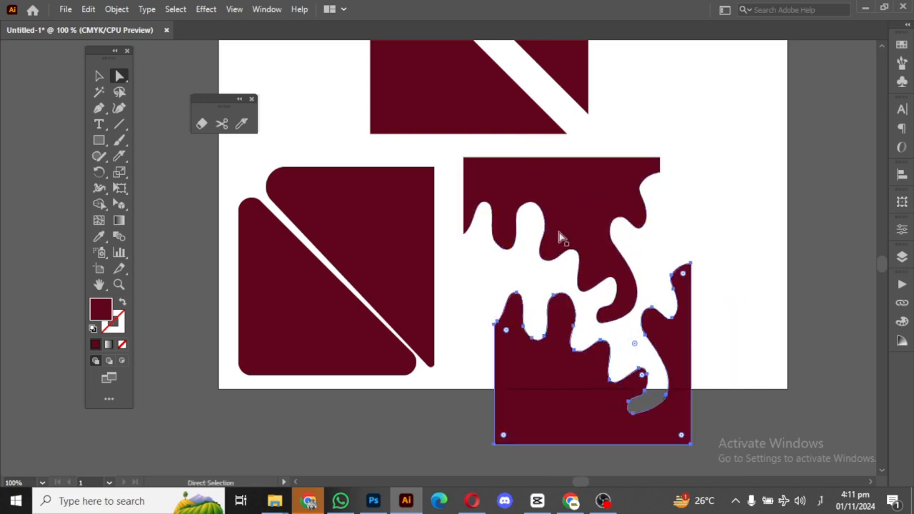
click(584, 228)
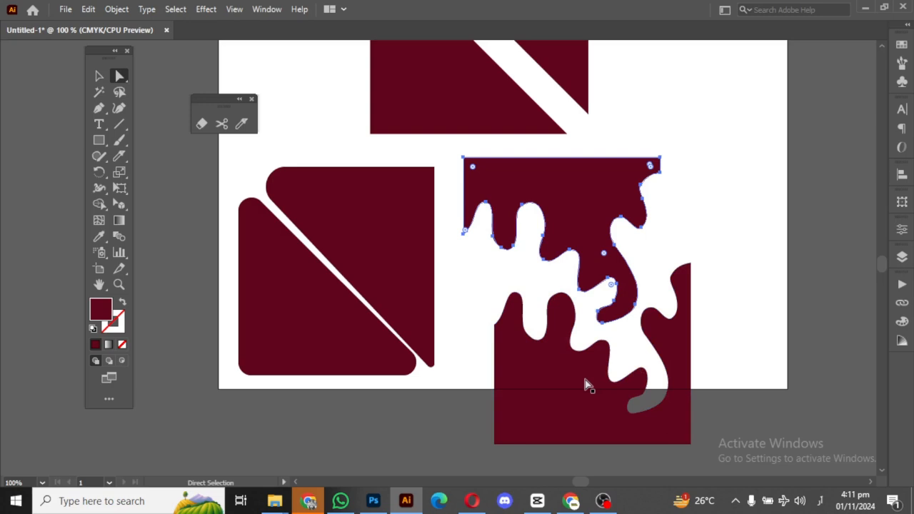
click(789, 307)
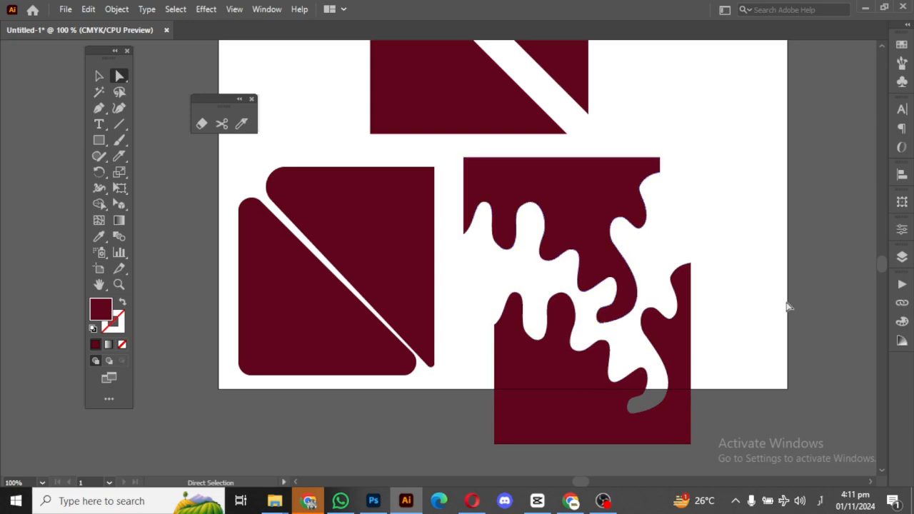